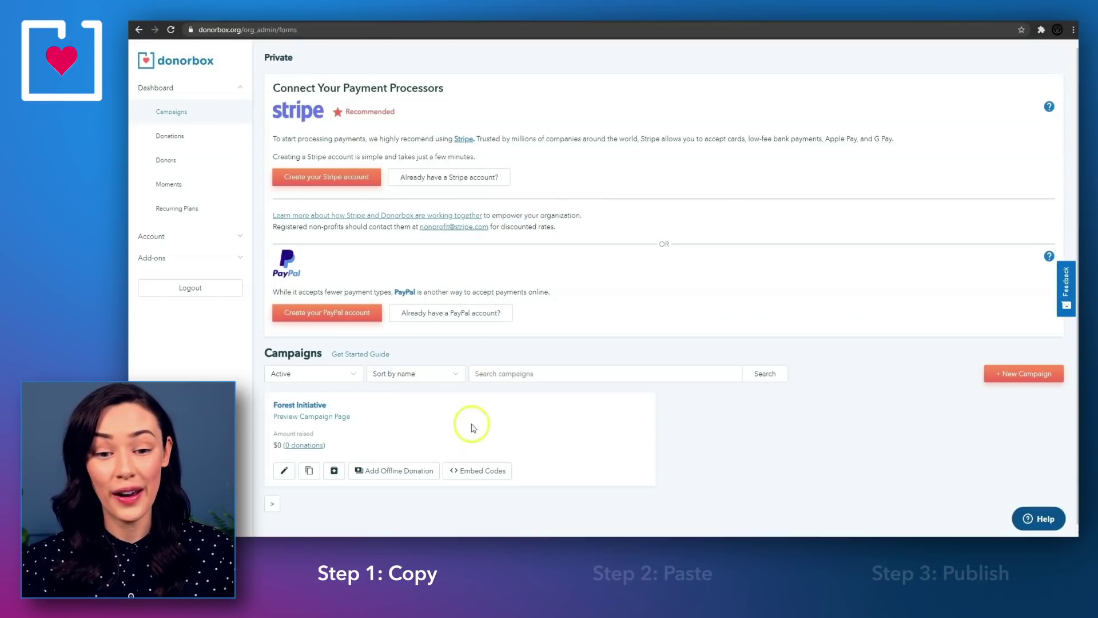
- Open the Forest Initiative embed codes and keep the default recurring interval at One-time
click(501, 467)
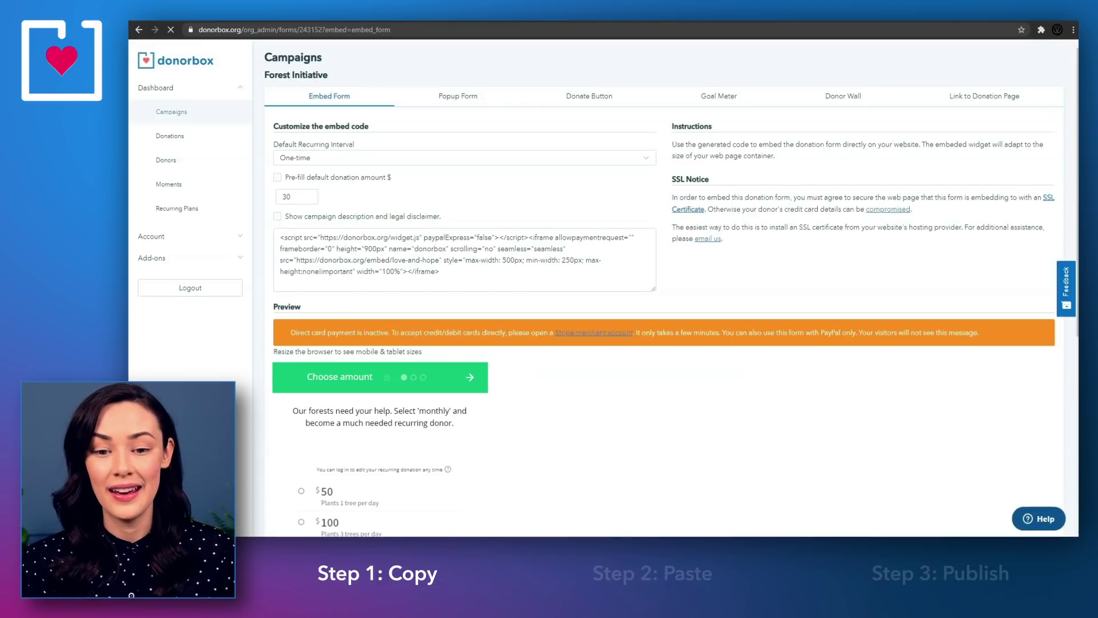
click(649, 157)
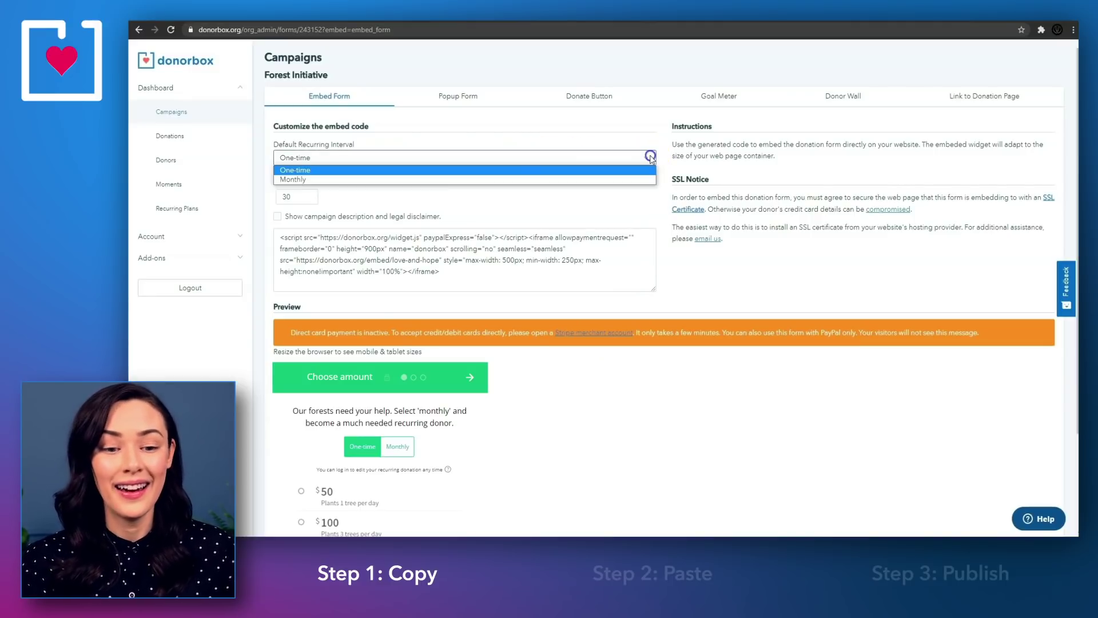
click(628, 179)
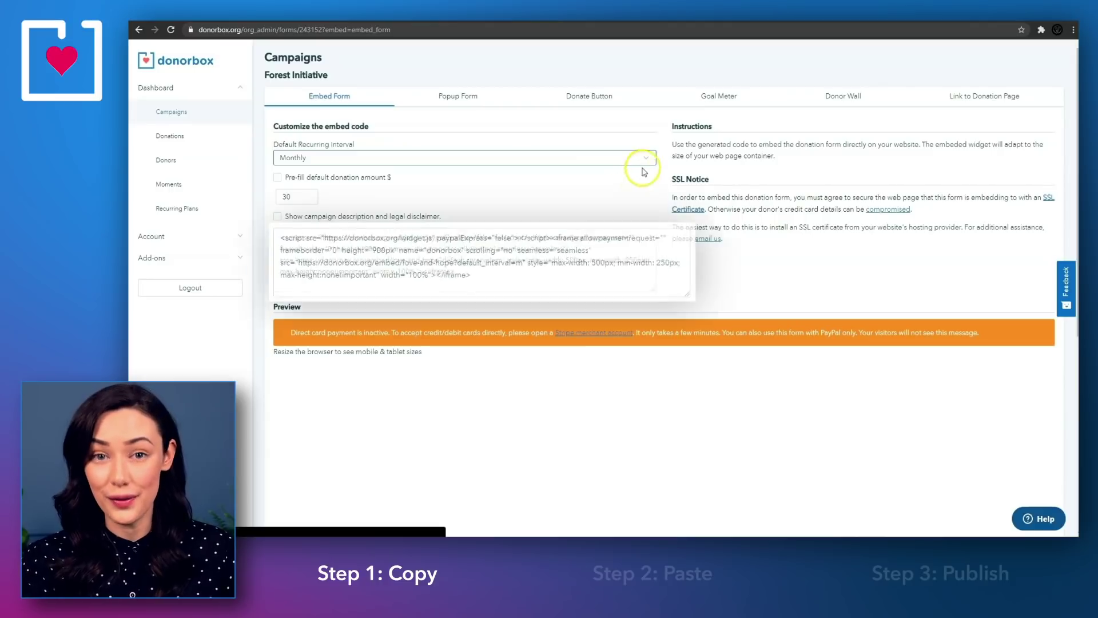
click(643, 158)
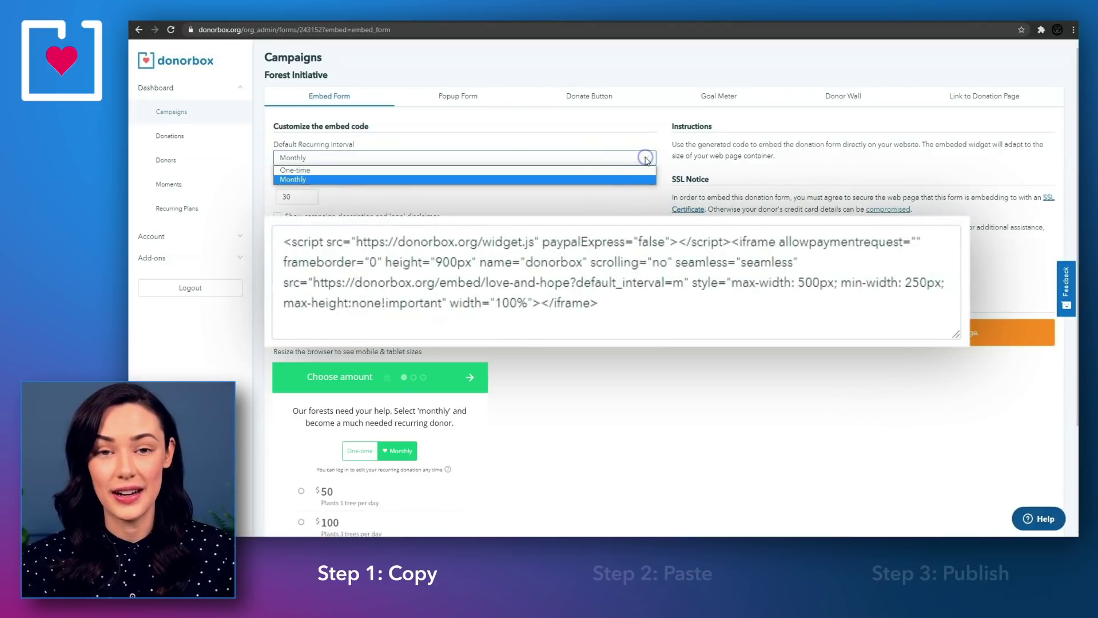
click(575, 171)
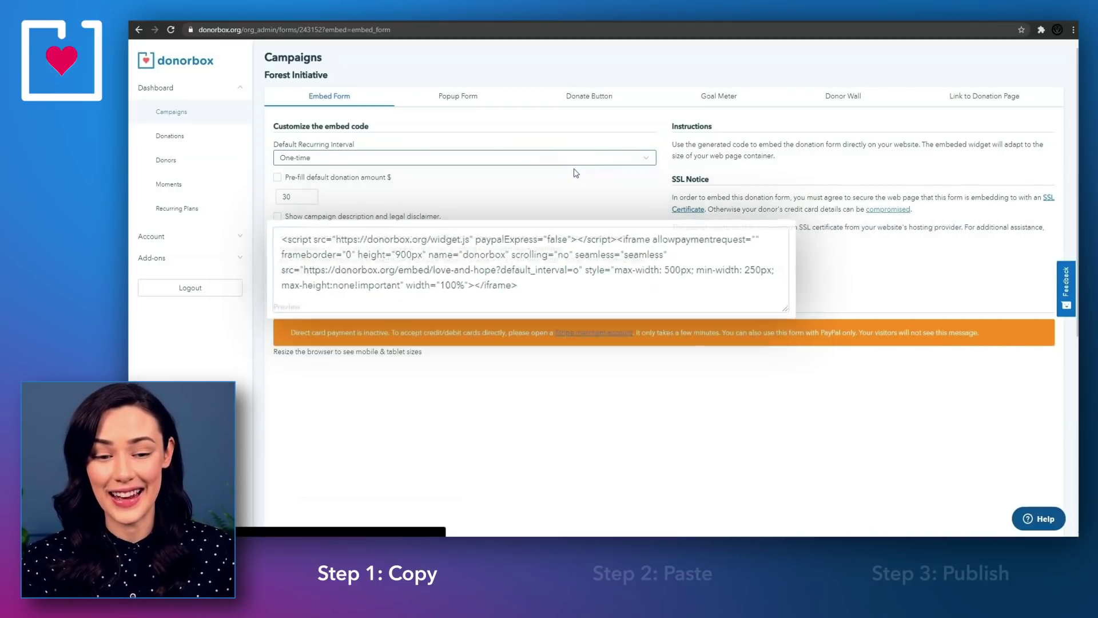
- Select and copy the Forest Initiative embed form code
click(450, 271)
drag(450, 271, 284, 235)
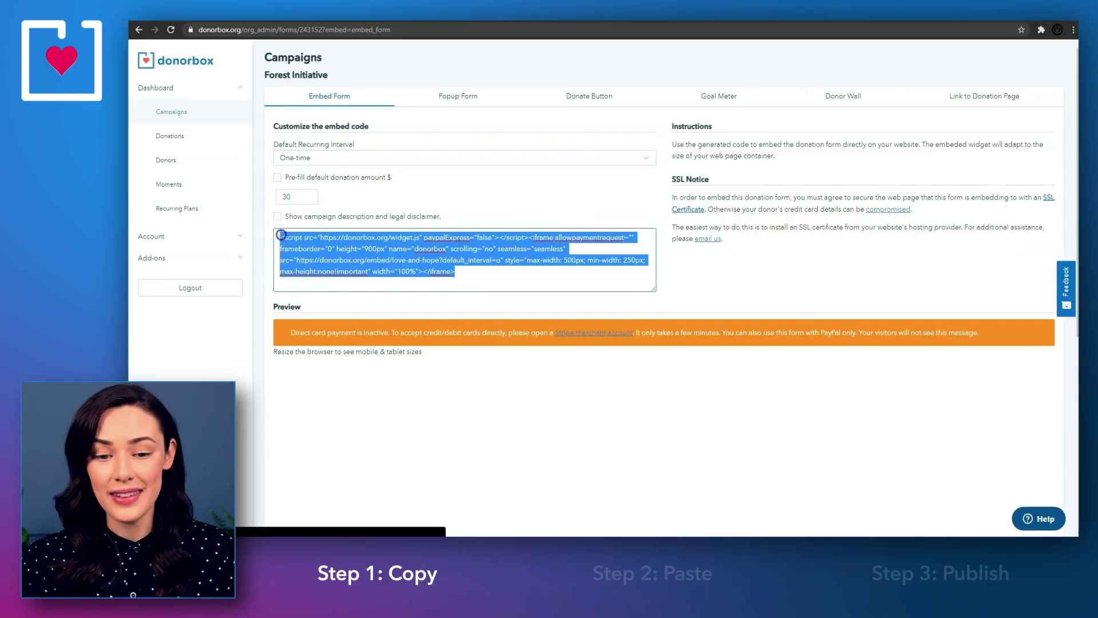
right_click(369, 248)
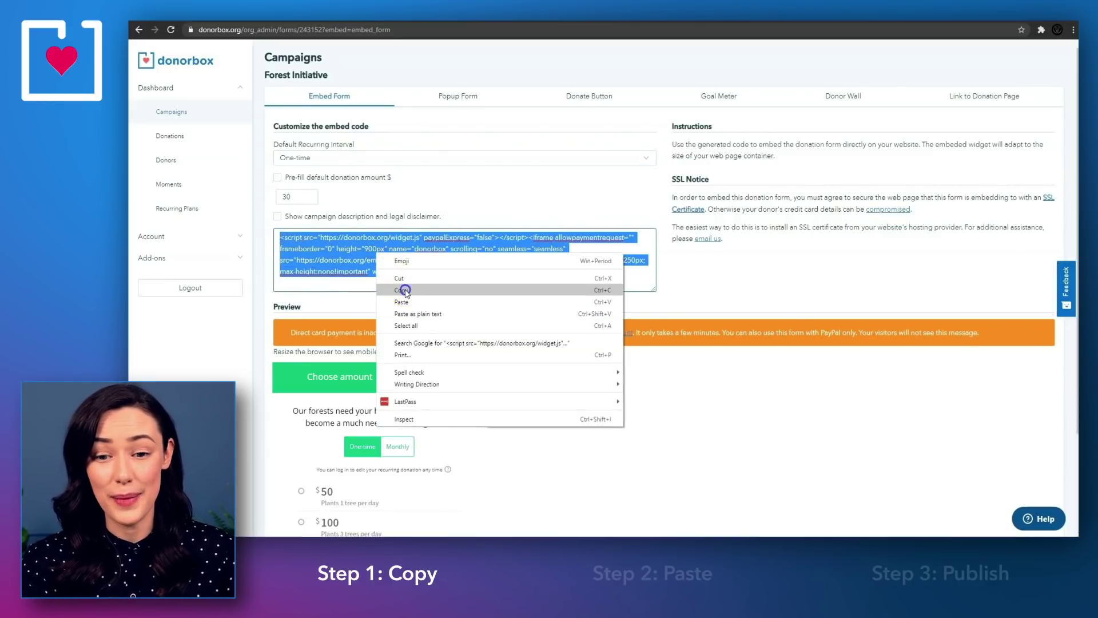
click(405, 287)
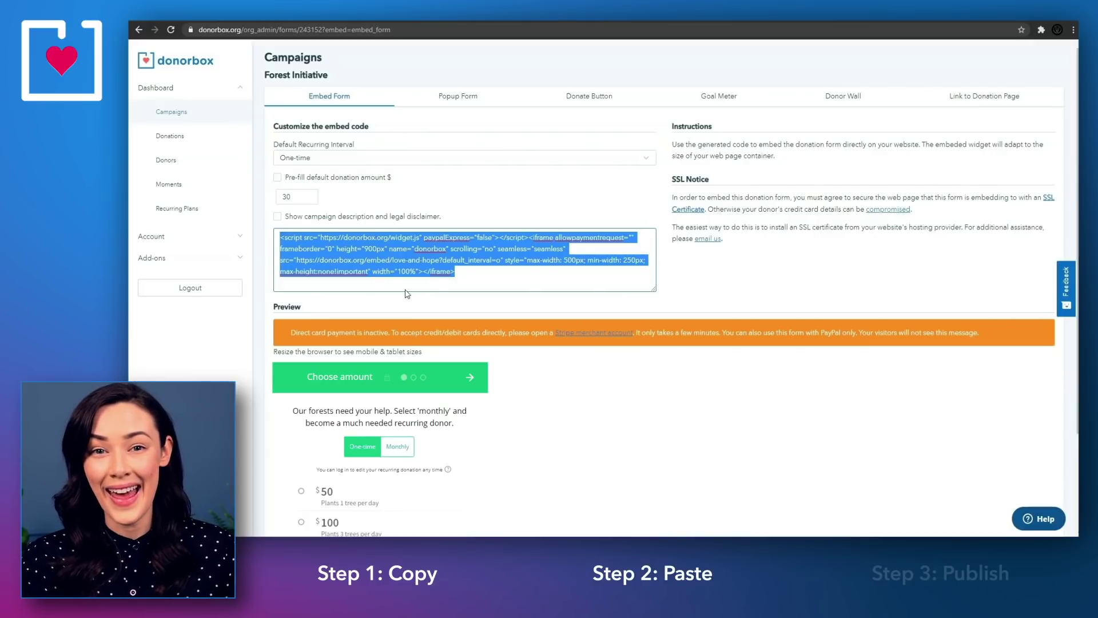
- Edit the Home page and add an Embed block to the hero section under the title
click(352, 103)
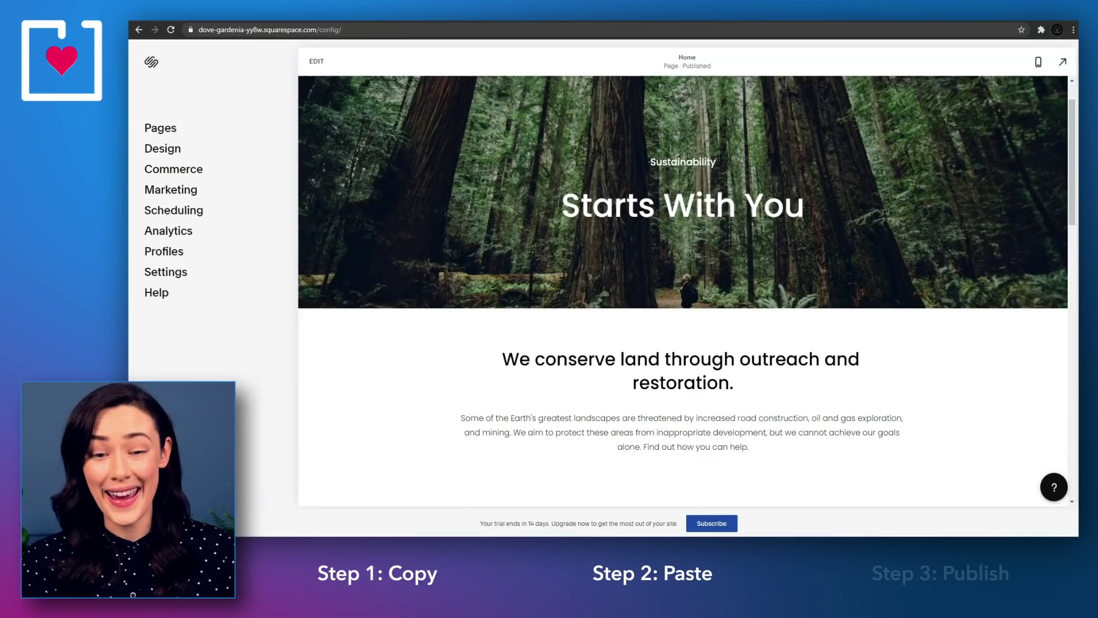
click(317, 61)
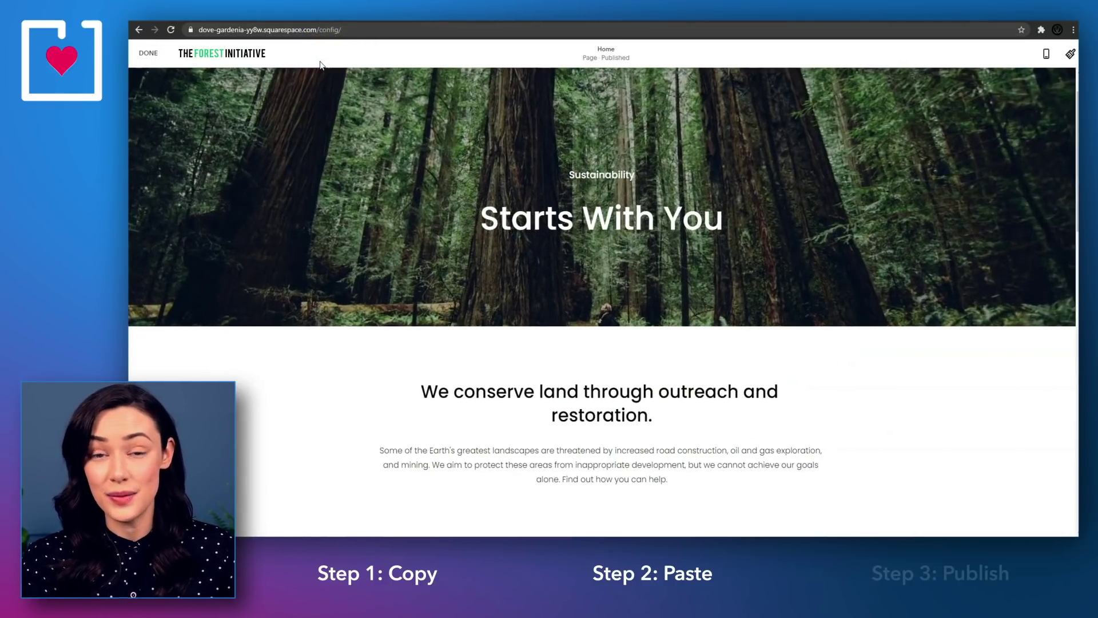
click(352, 184)
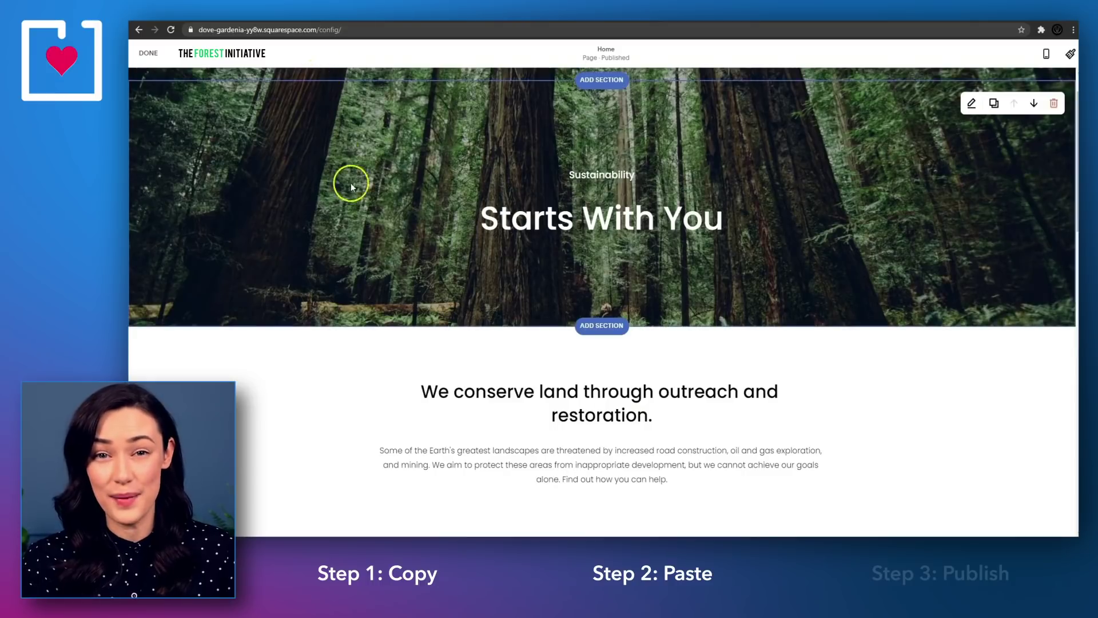
click(598, 254)
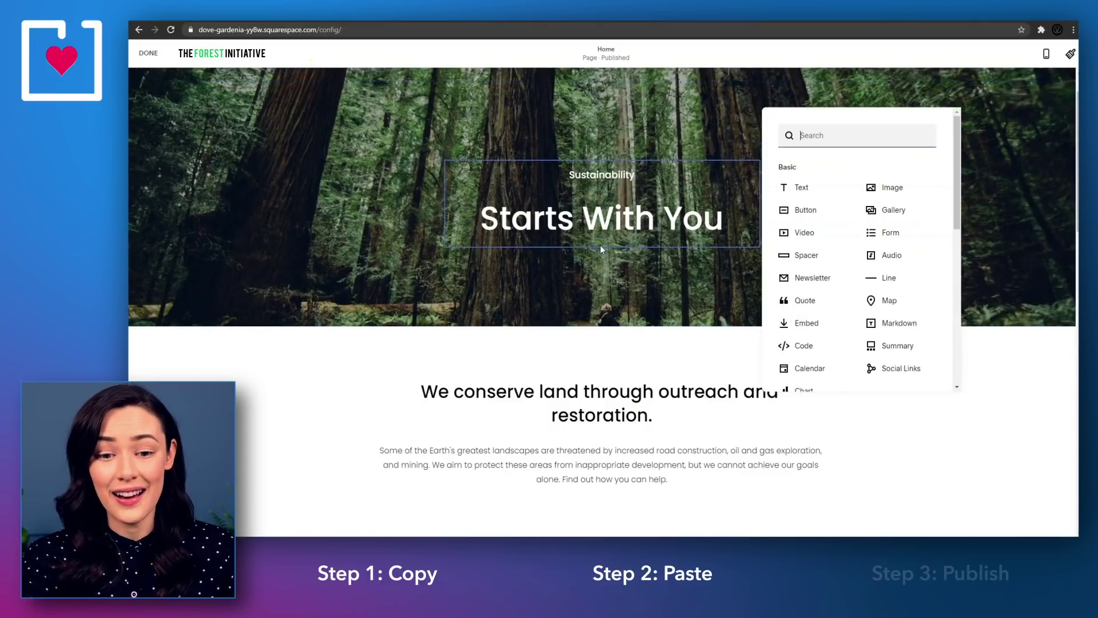
click(799, 256)
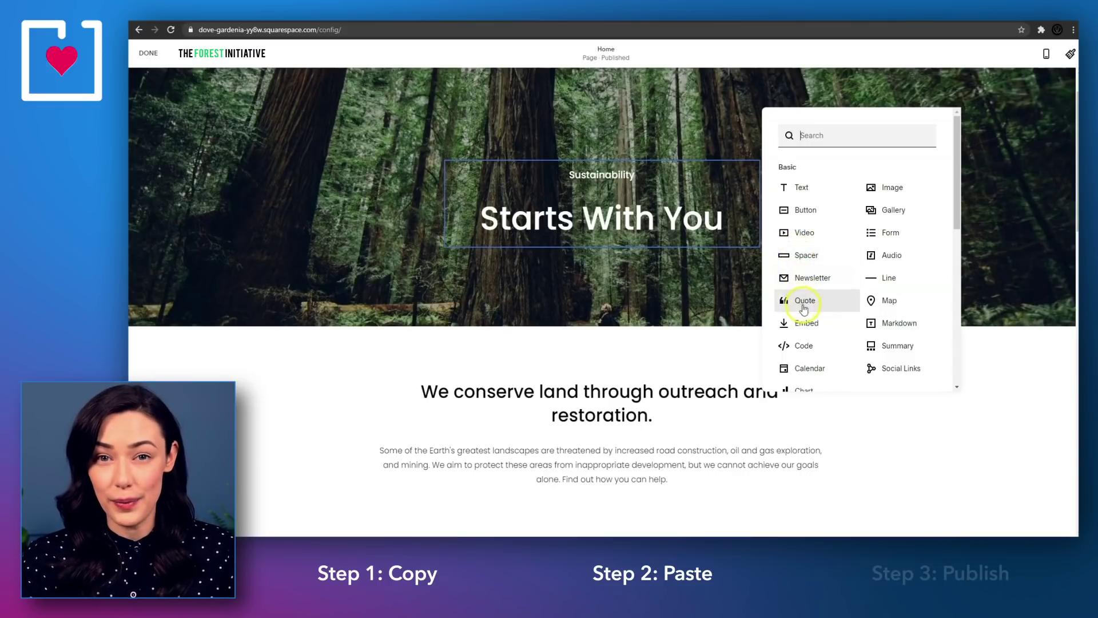
click(804, 324)
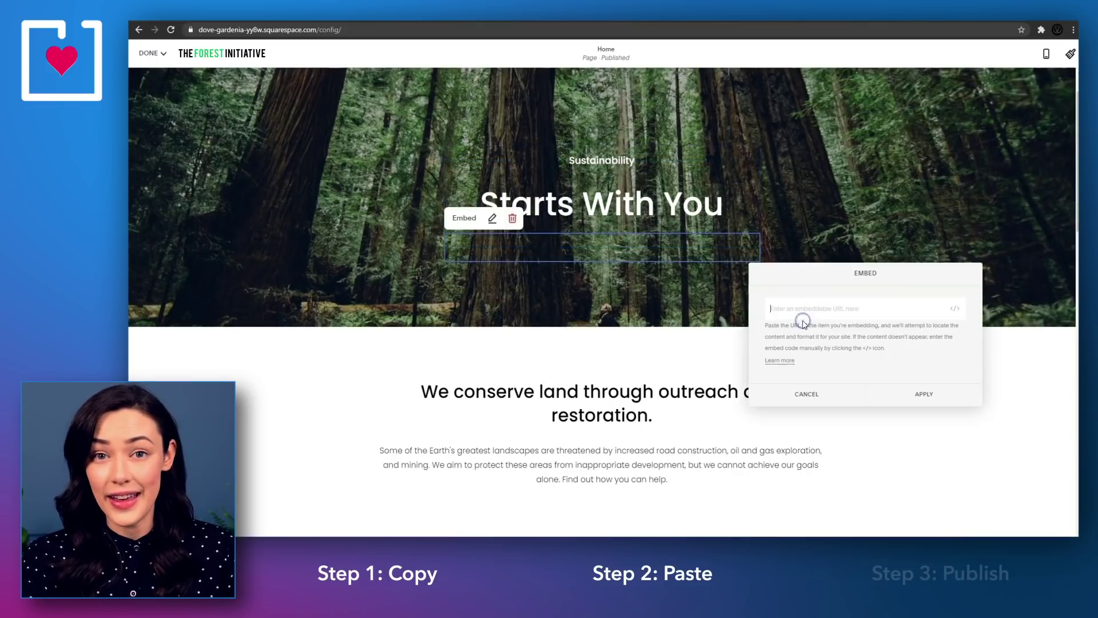
- Paste the Donorbox embed code into the block as custom code and apply it
click(954, 309)
click(658, 178)
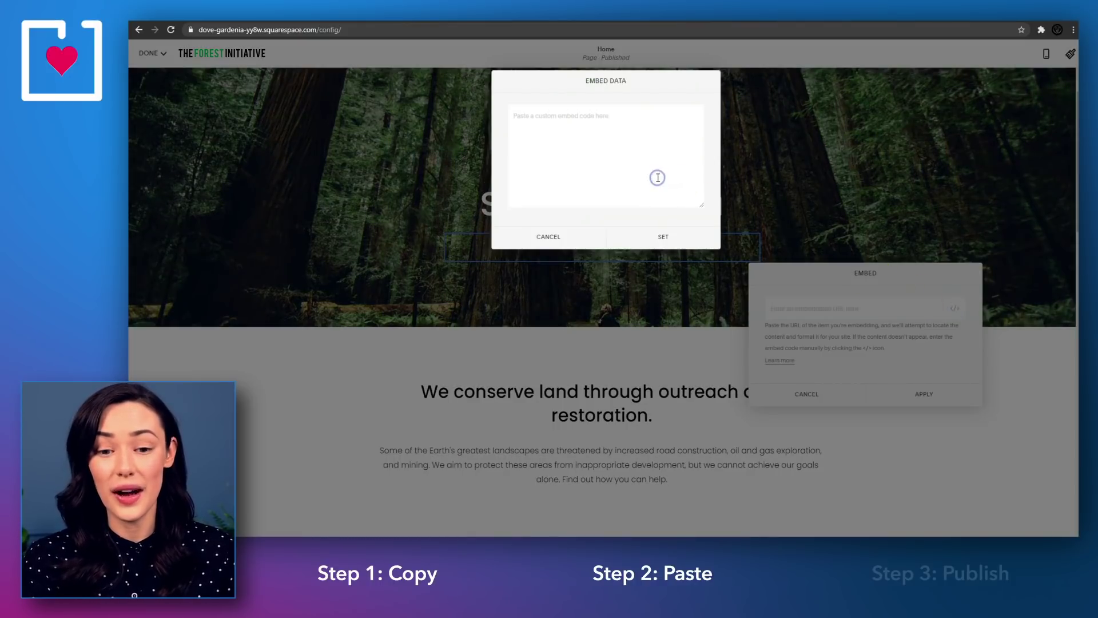
key(ctrl+v)
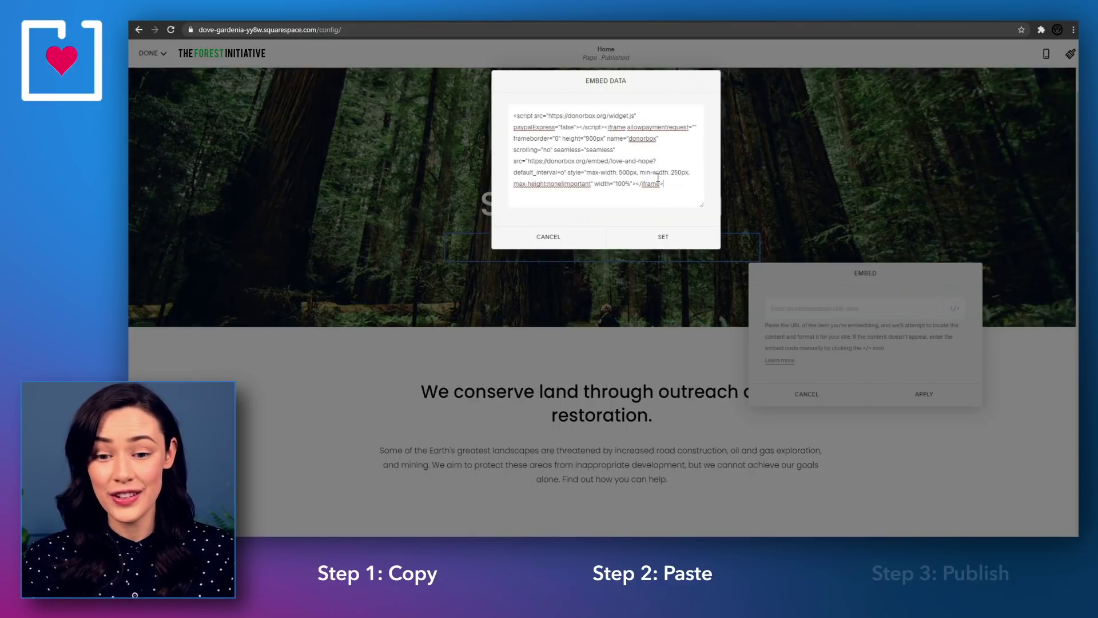
click(663, 236)
click(917, 394)
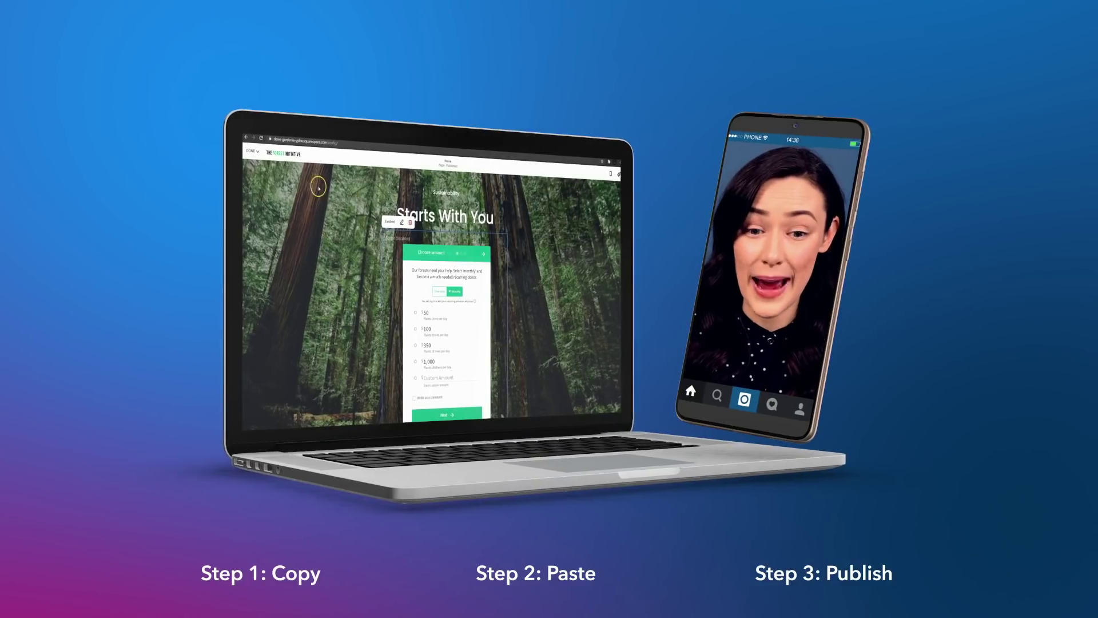
- Finish editing with DONE to leave the editor and view the live homepage
click(260, 152)
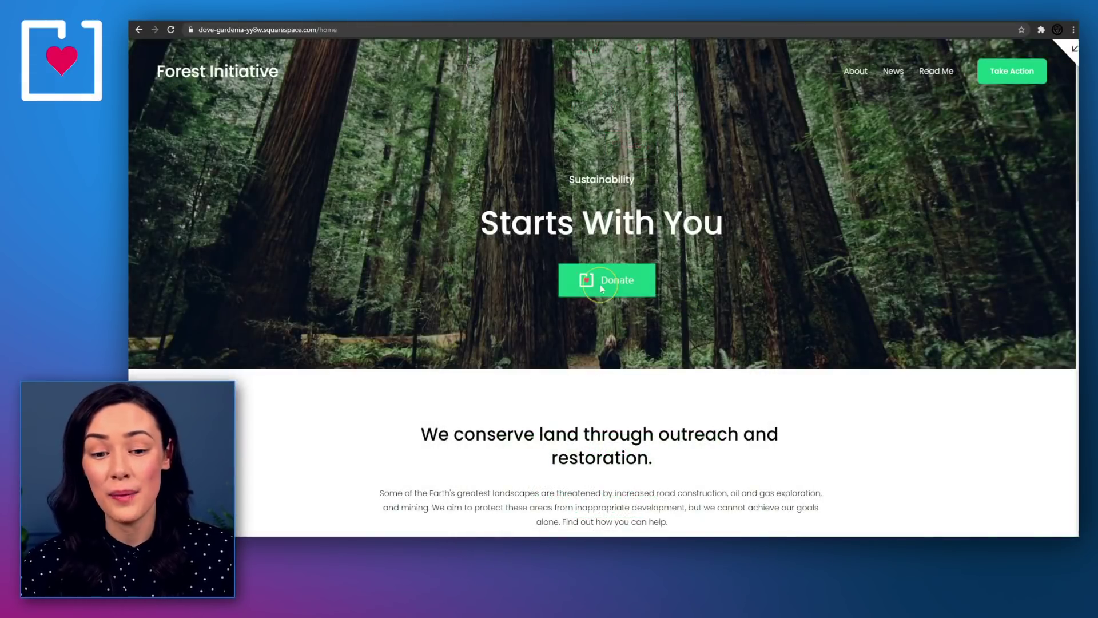
click(599, 284)
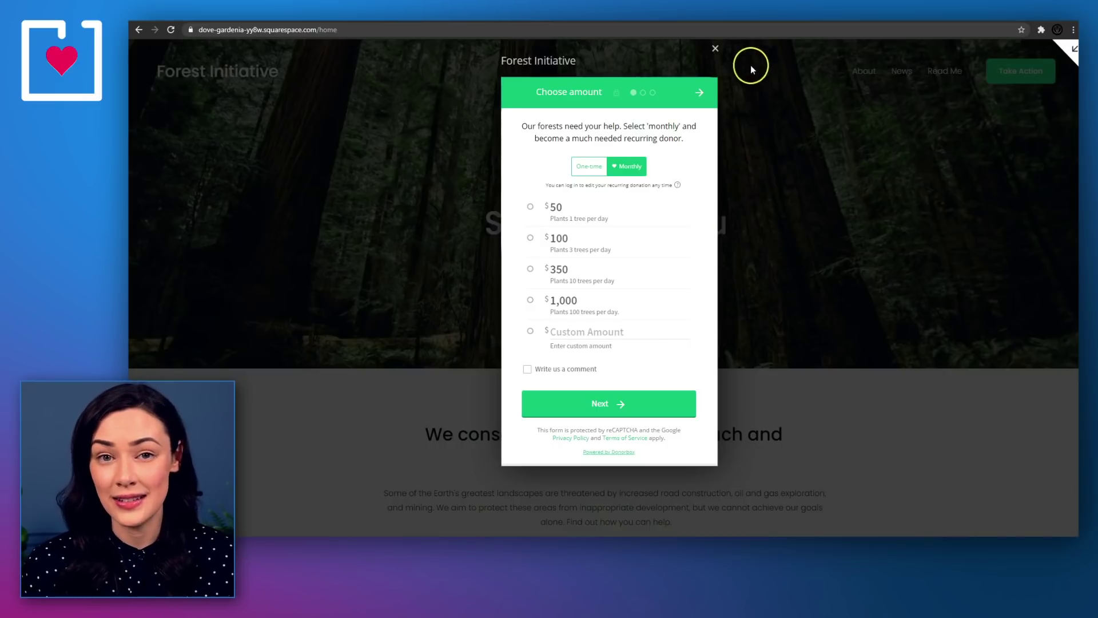
click(716, 49)
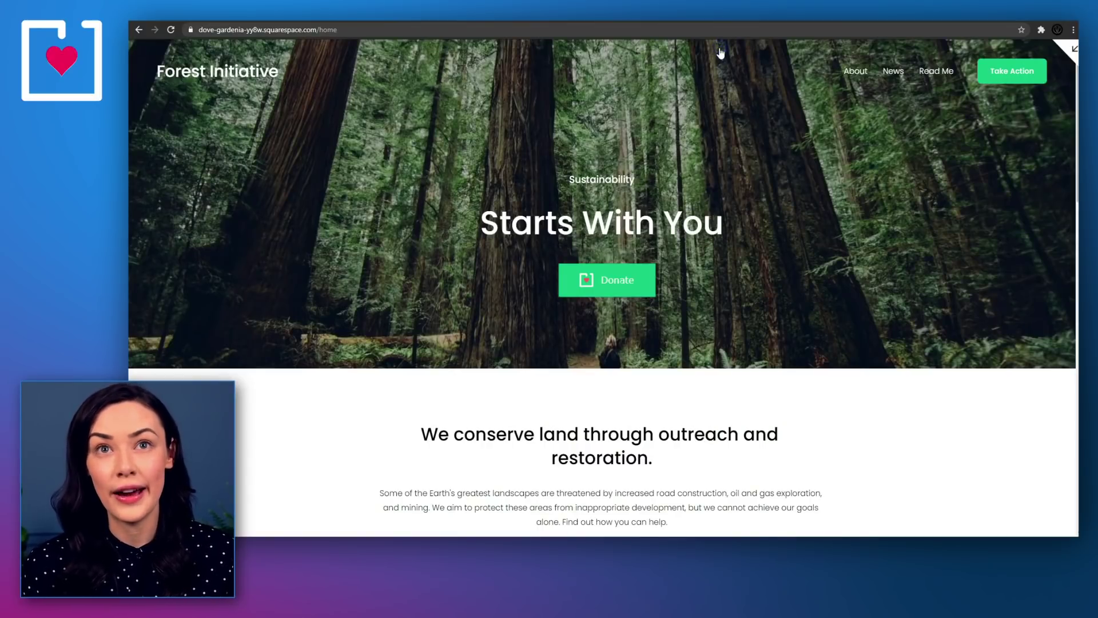
scroll(689, 62, down, 7)
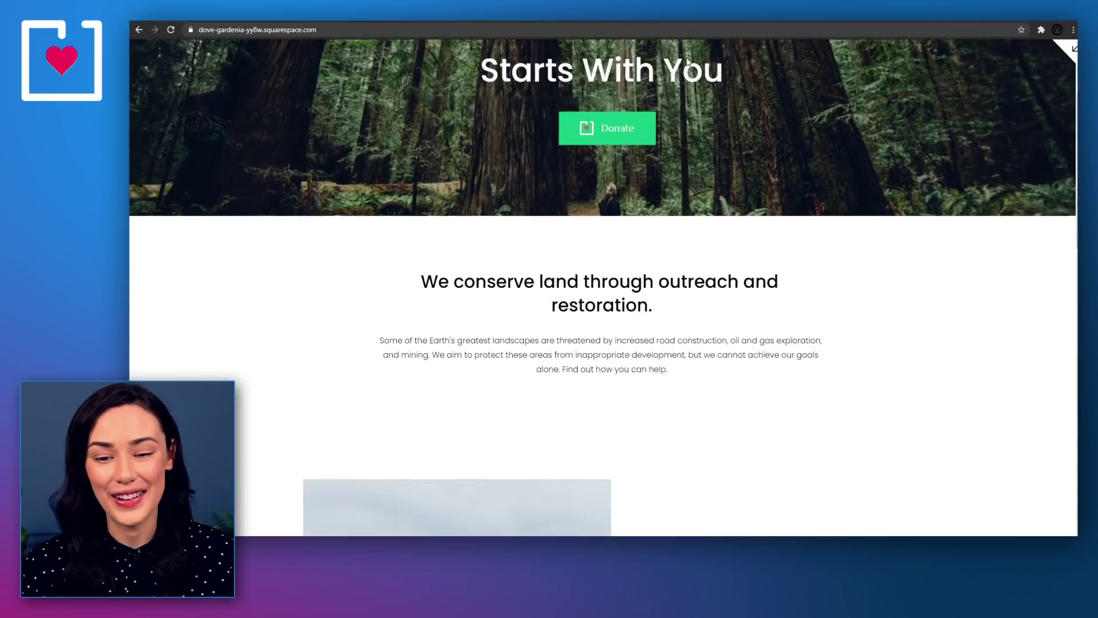
scroll(689, 62, down, 7)
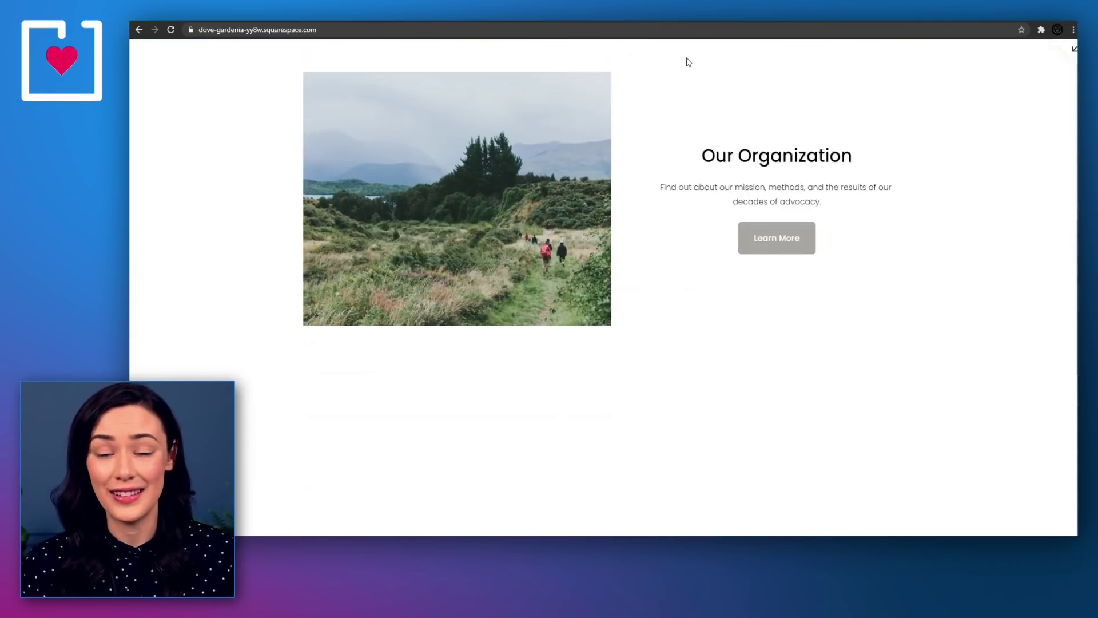
scroll(689, 62, down, 1)
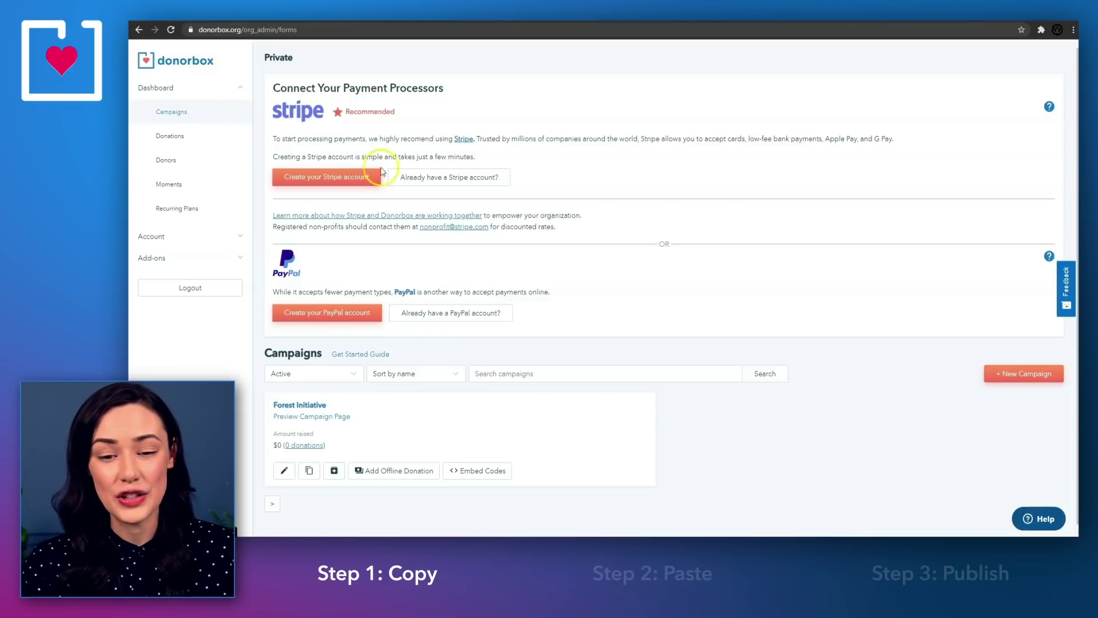
- Copy the Forest Initiative Popup Form code from the campaign's embed codes
click(481, 471)
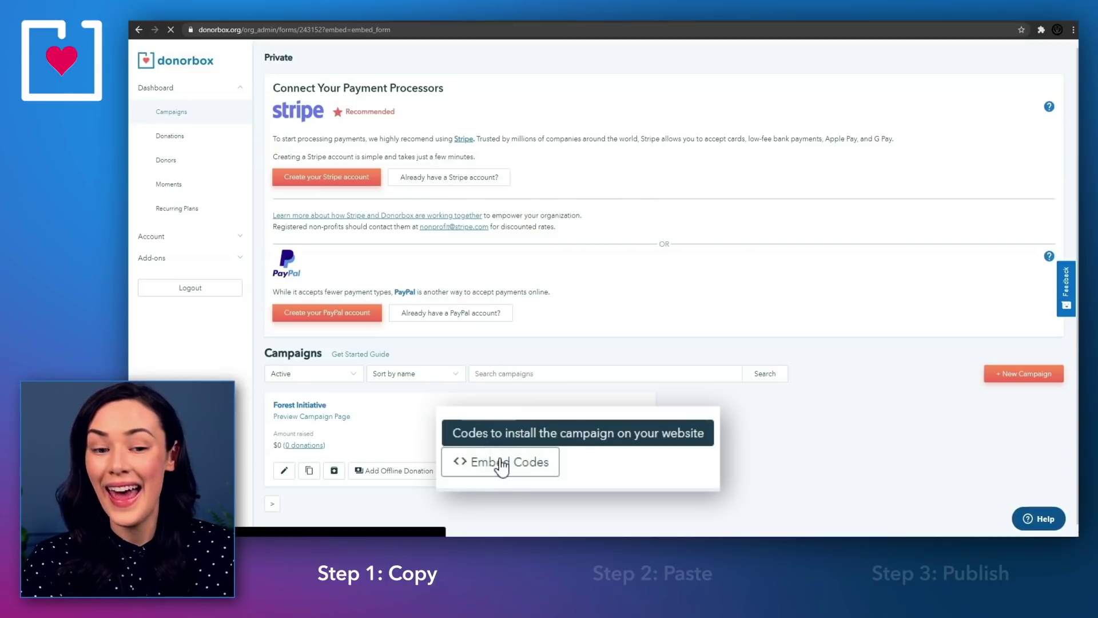
click(461, 97)
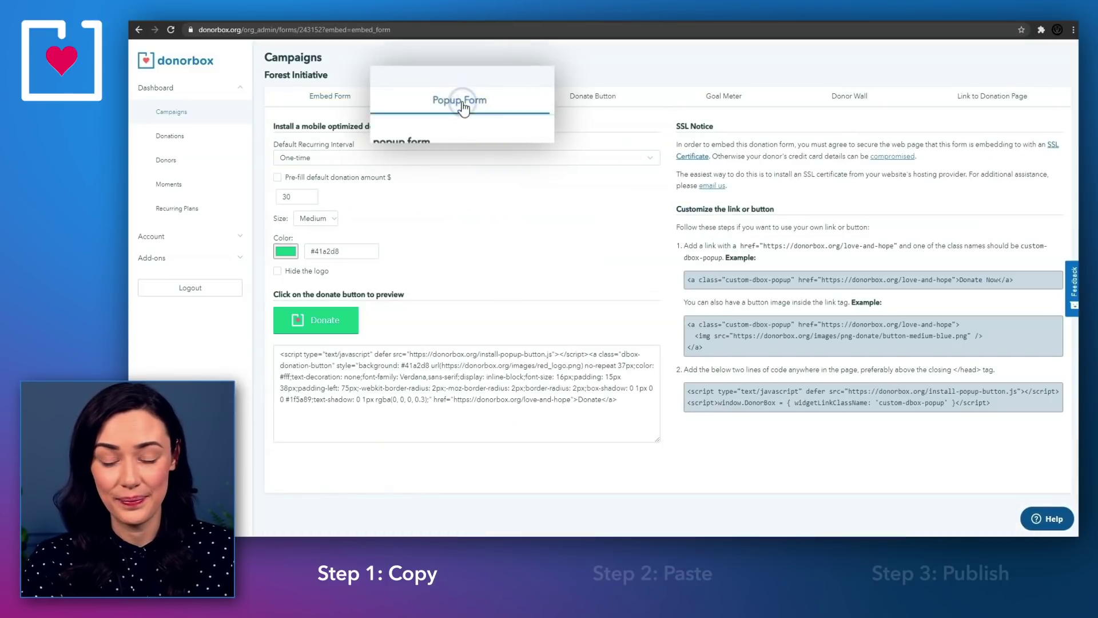
drag(643, 412, 305, 354)
right_click(282, 351)
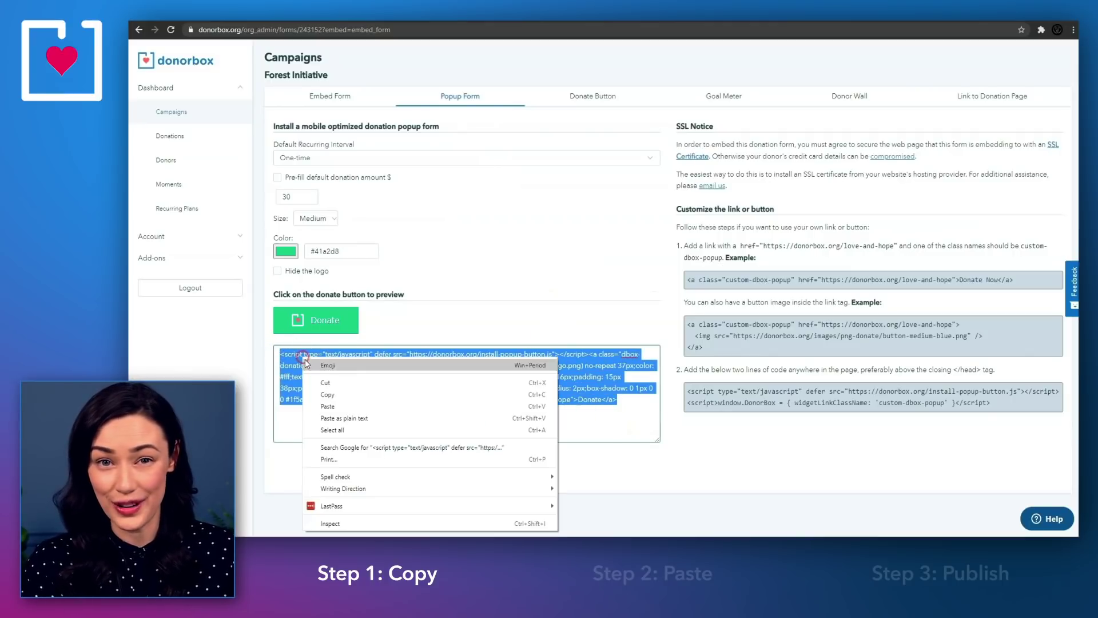
click(337, 399)
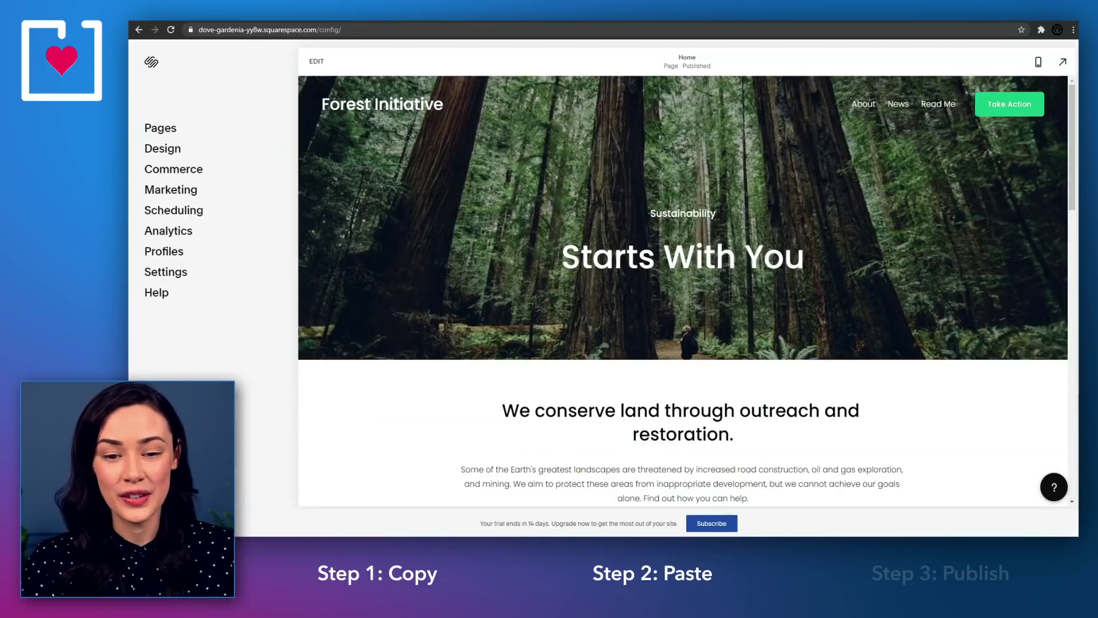
- Edit the homepage and add an Embed block under the Starts With You title
click(318, 60)
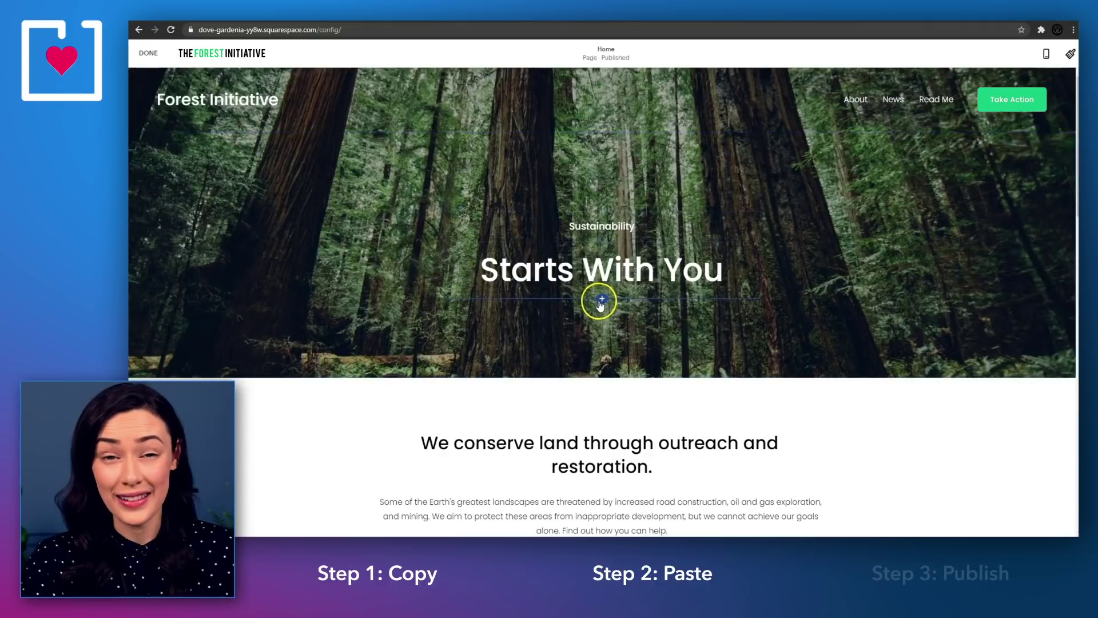
click(598, 300)
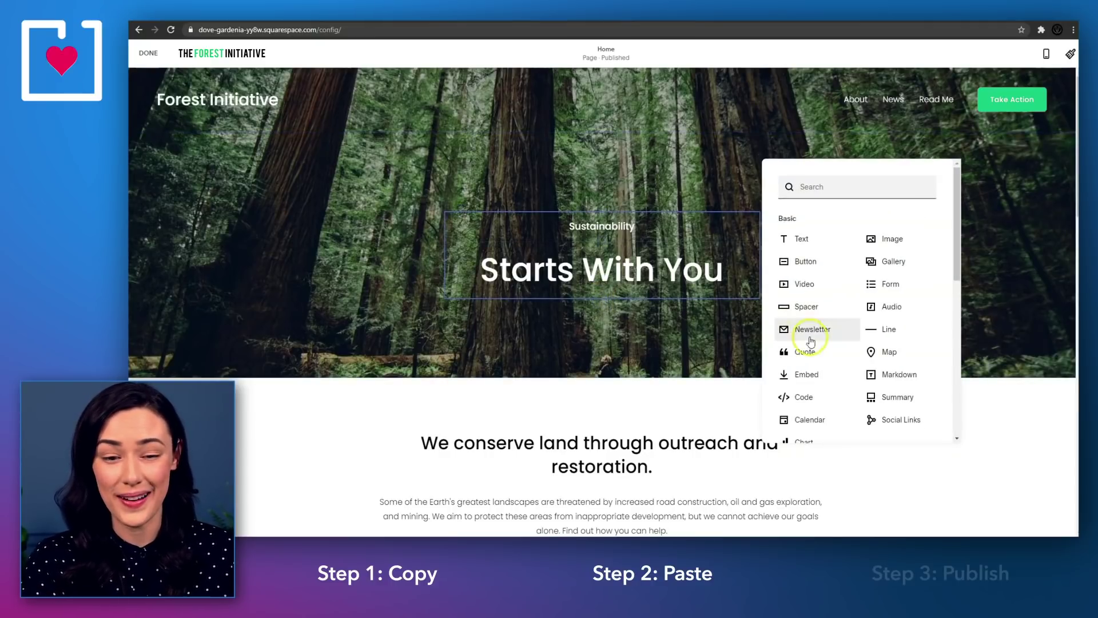
click(809, 375)
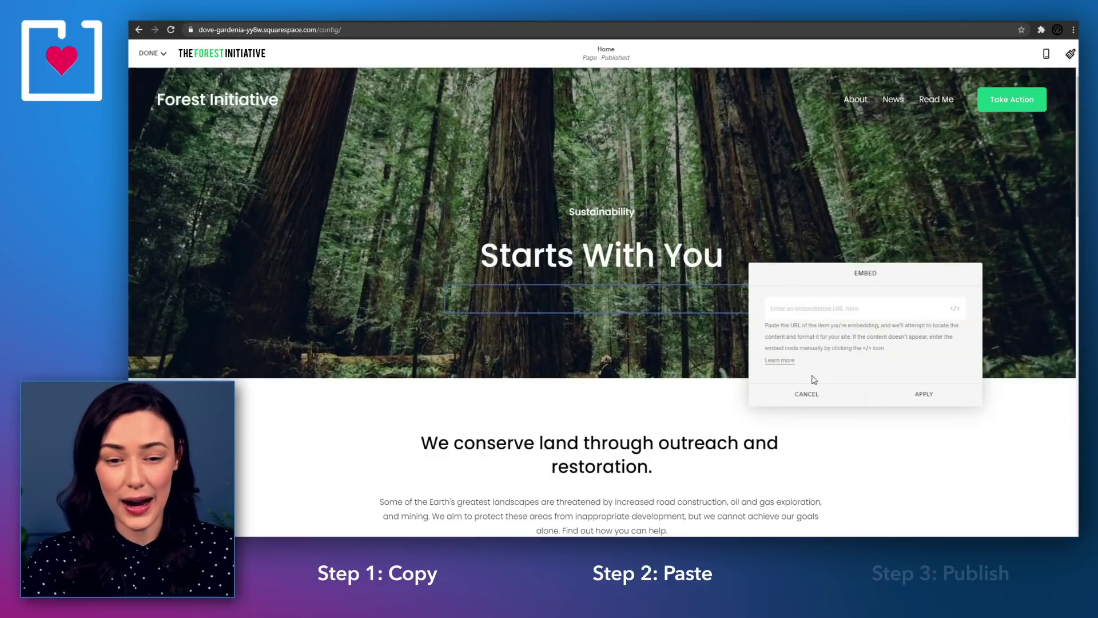
- Paste the Donorbox popup code into the embed block, apply it, and save the homepage
click(958, 309)
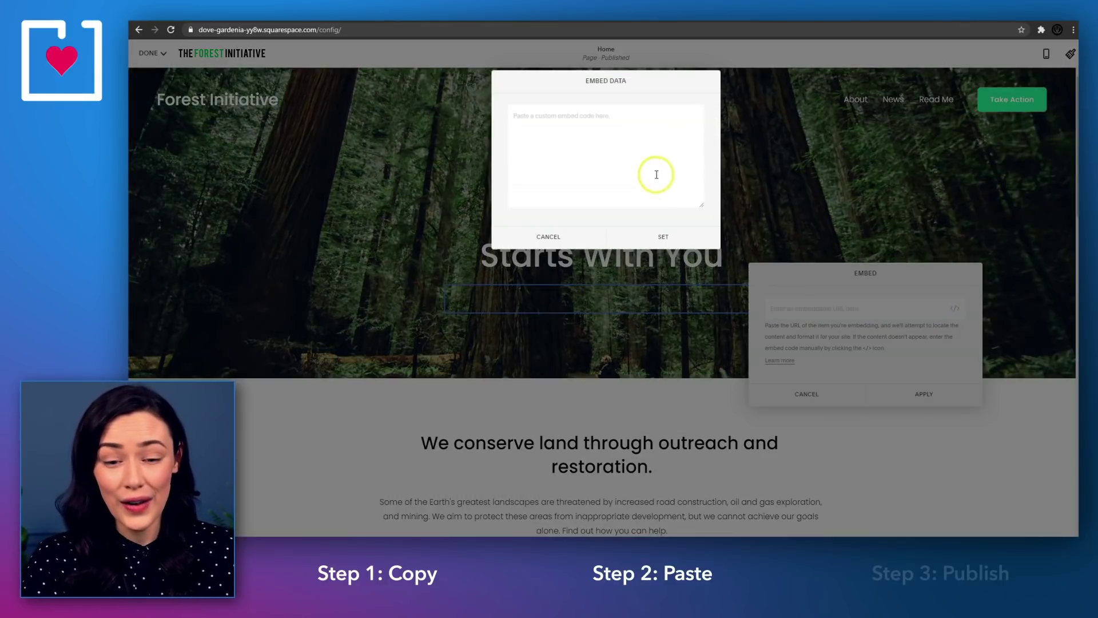
key(ctrl+v)
click(663, 236)
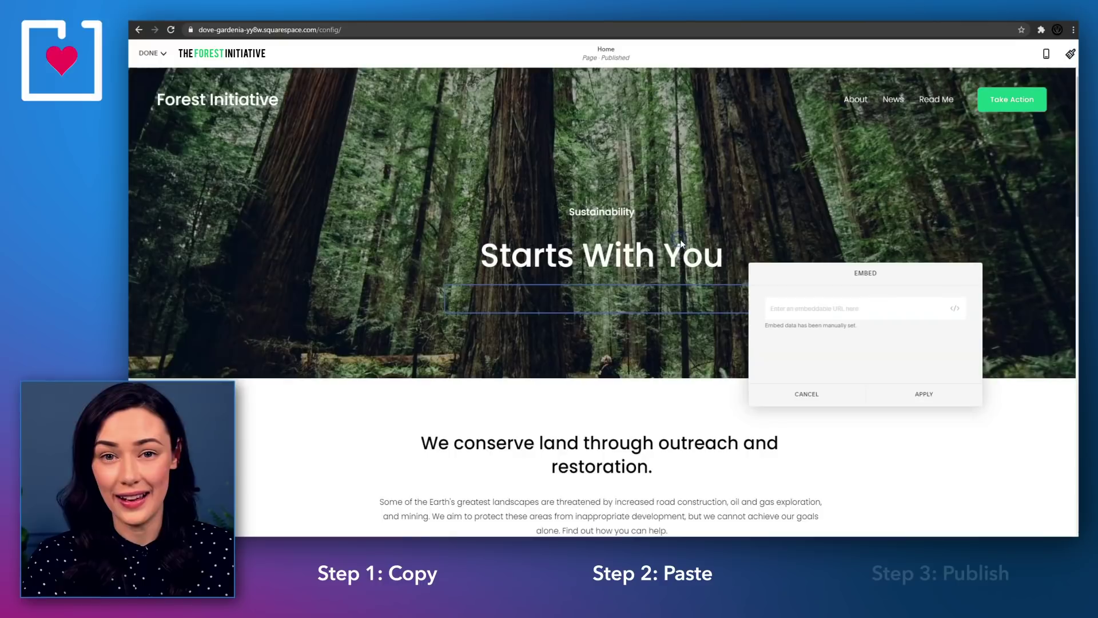
click(909, 394)
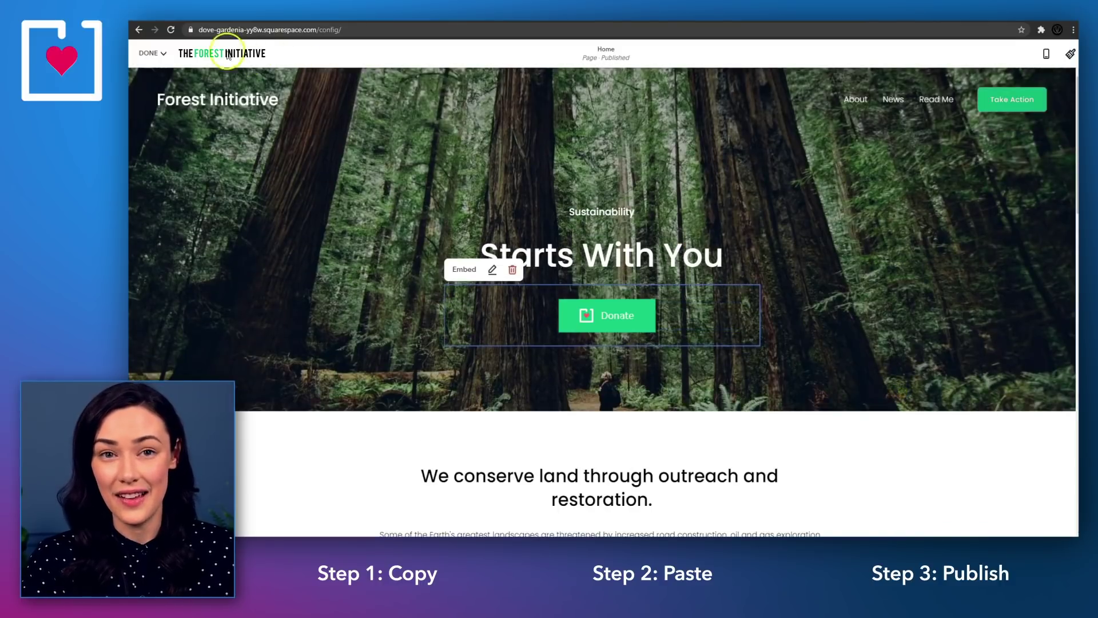
click(165, 53)
click(159, 73)
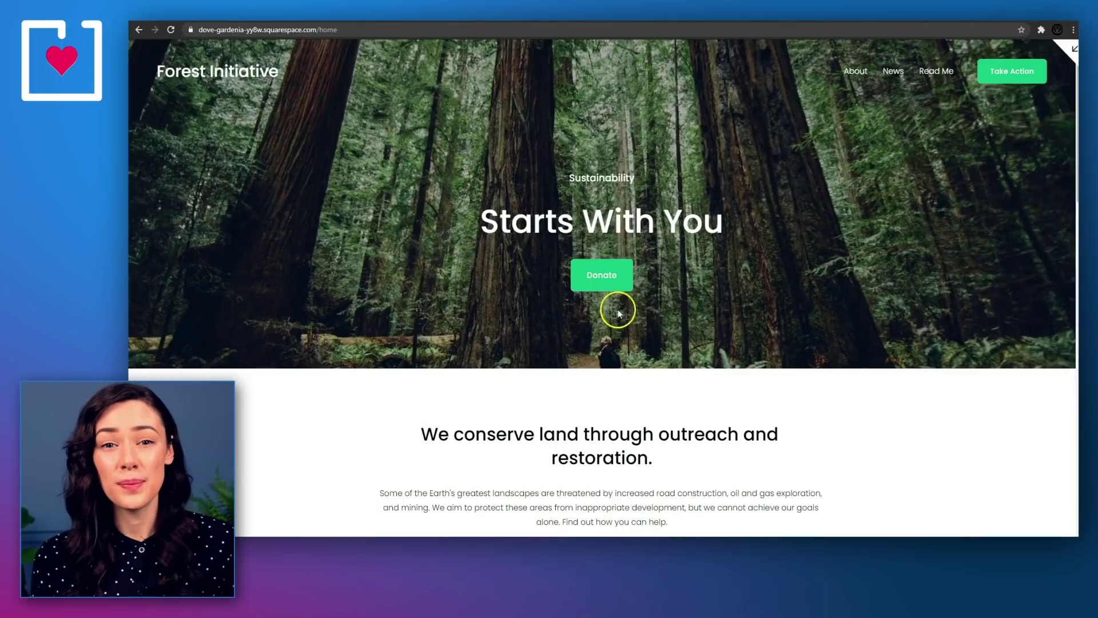
- Try the live Donate button and scroll through the Arbor Day Fundraiser donation page
click(608, 280)
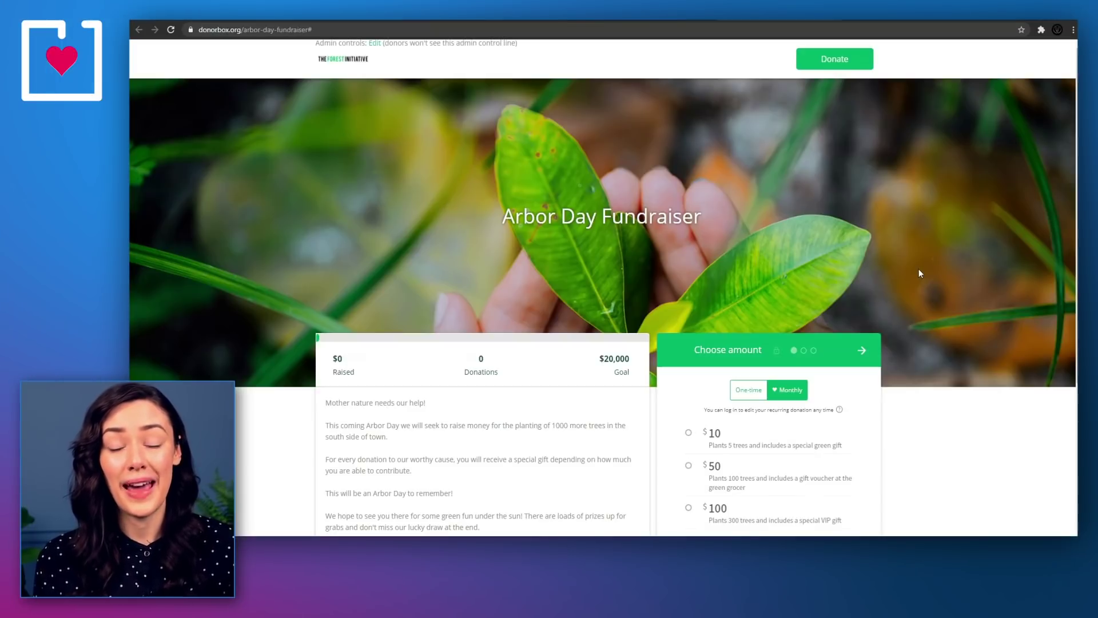
scroll(919, 270, down, 4)
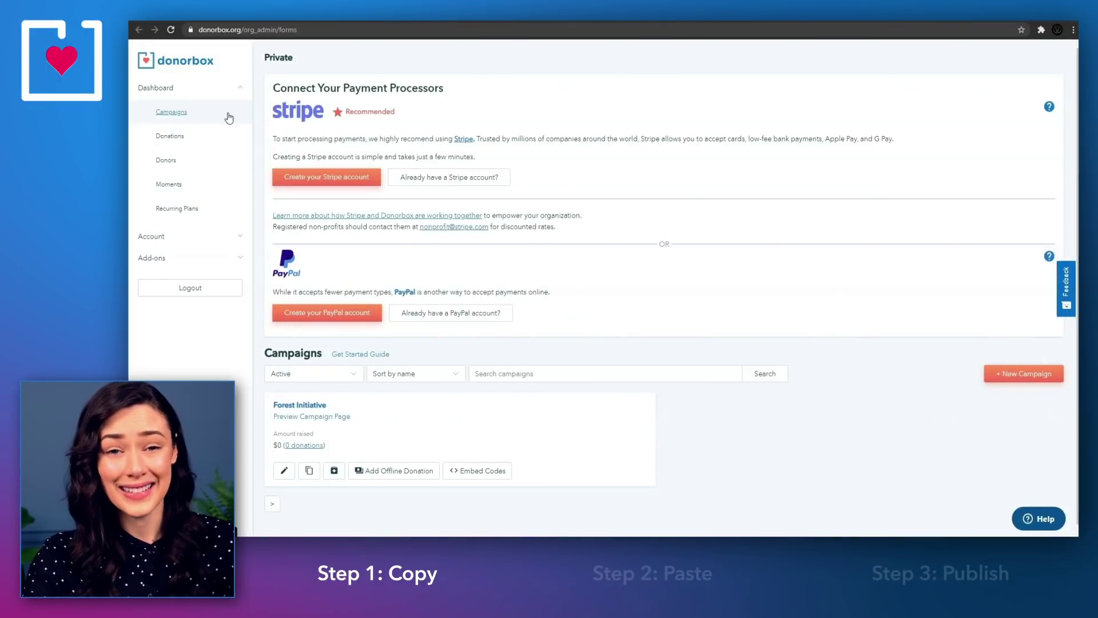
- Copy the link address of Forest Initiative's Preview Campaign Page
right_click(337, 417)
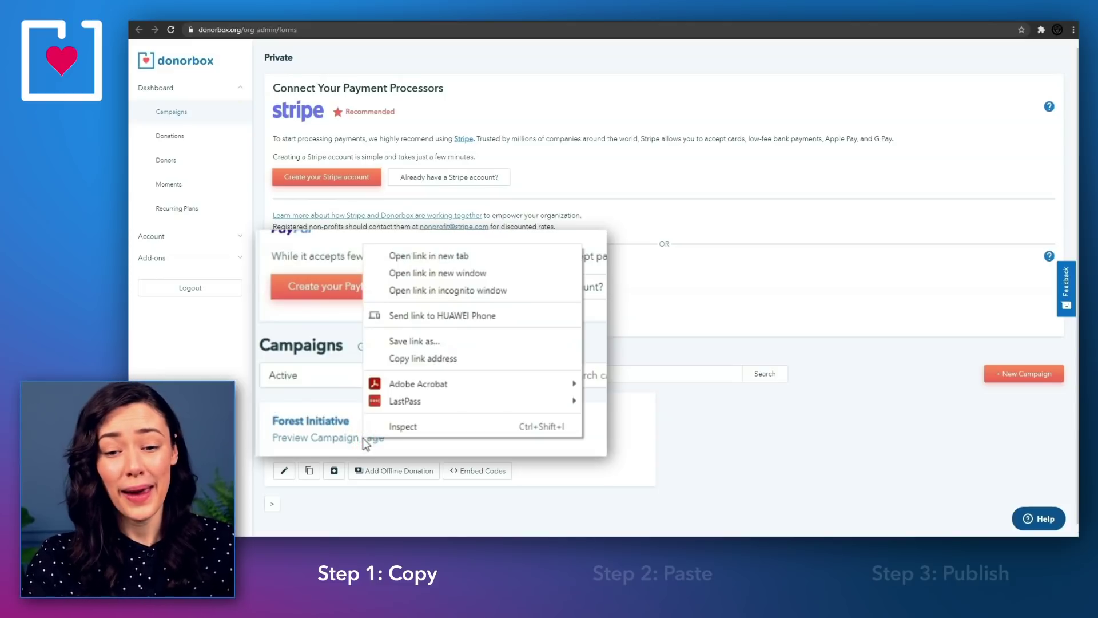
click(438, 359)
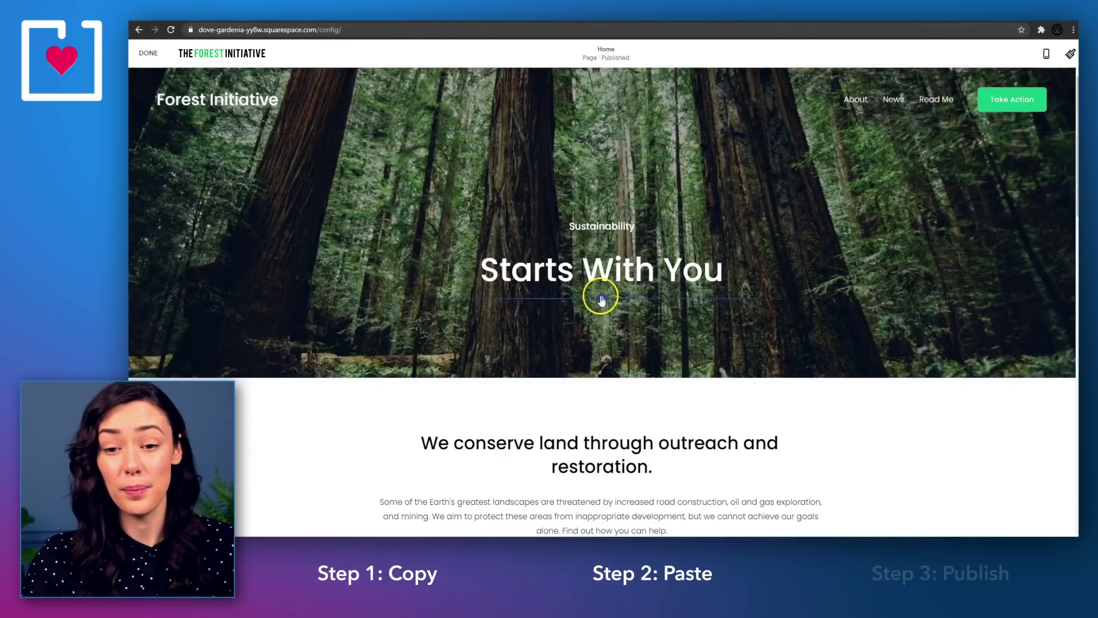
- Add a Button block labelled 'Donate' under the hero title
click(602, 299)
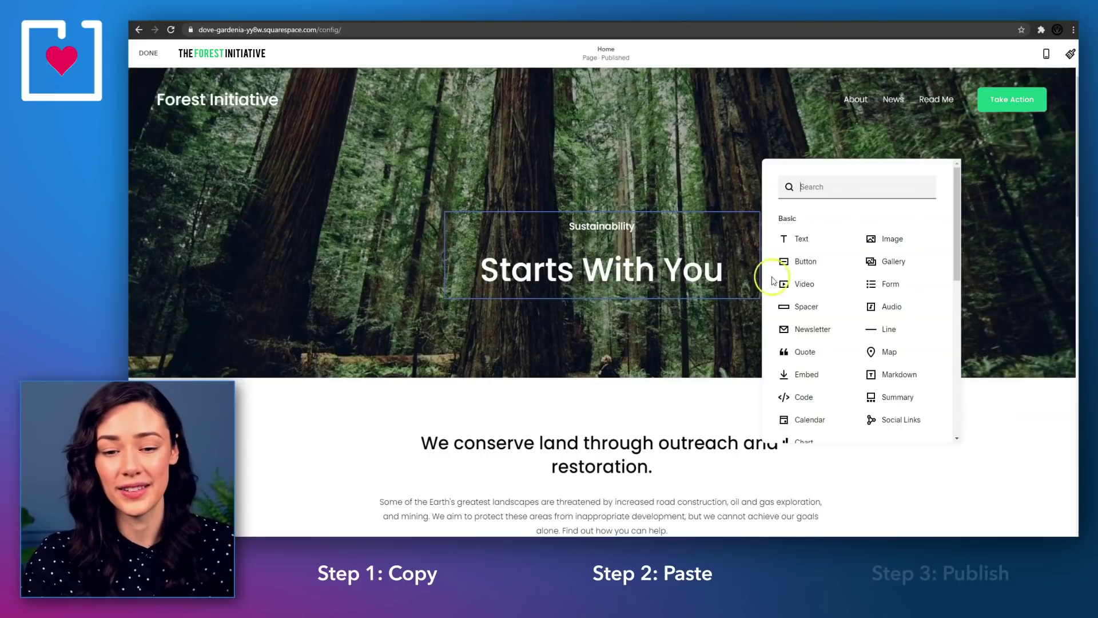
click(808, 262)
click(804, 354)
text(Donate)
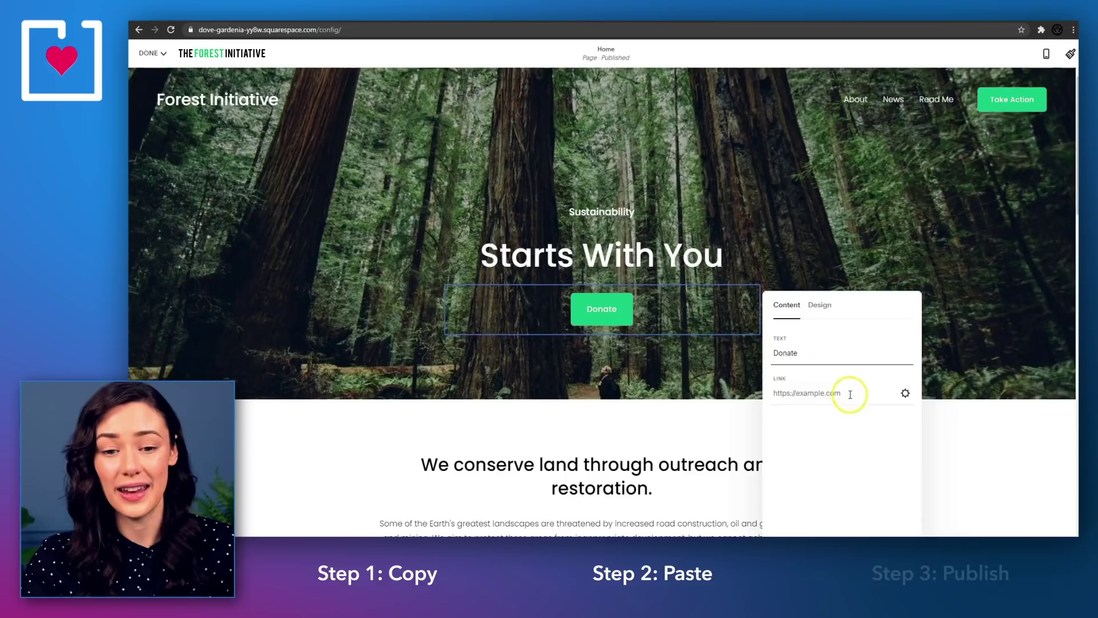
- Set the Donate button's link to open in a new window and save the link settings
click(907, 392)
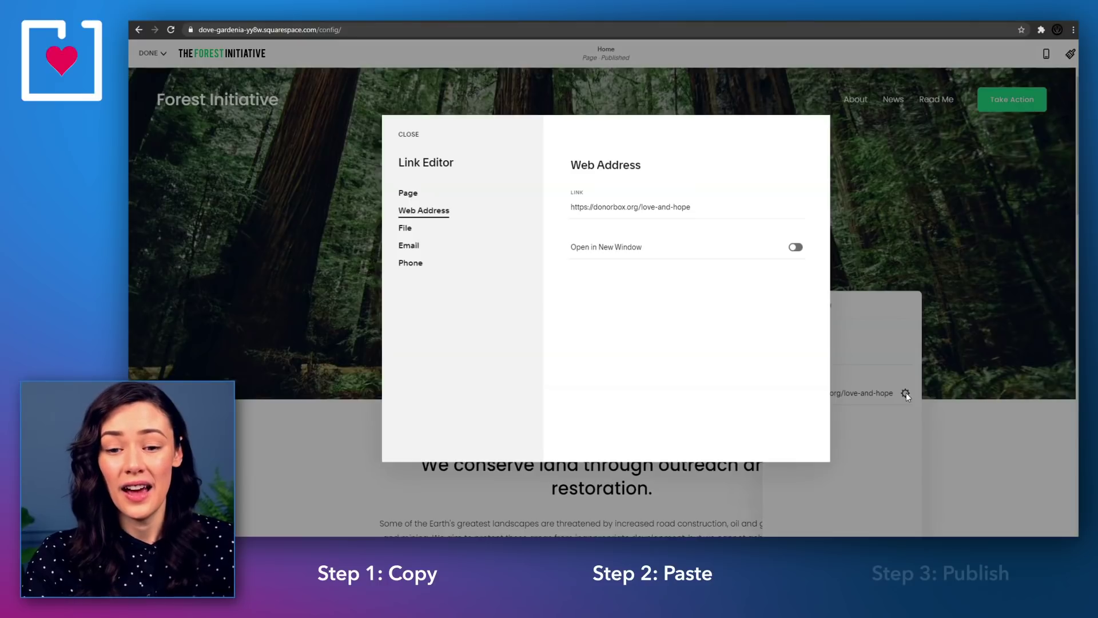
click(795, 247)
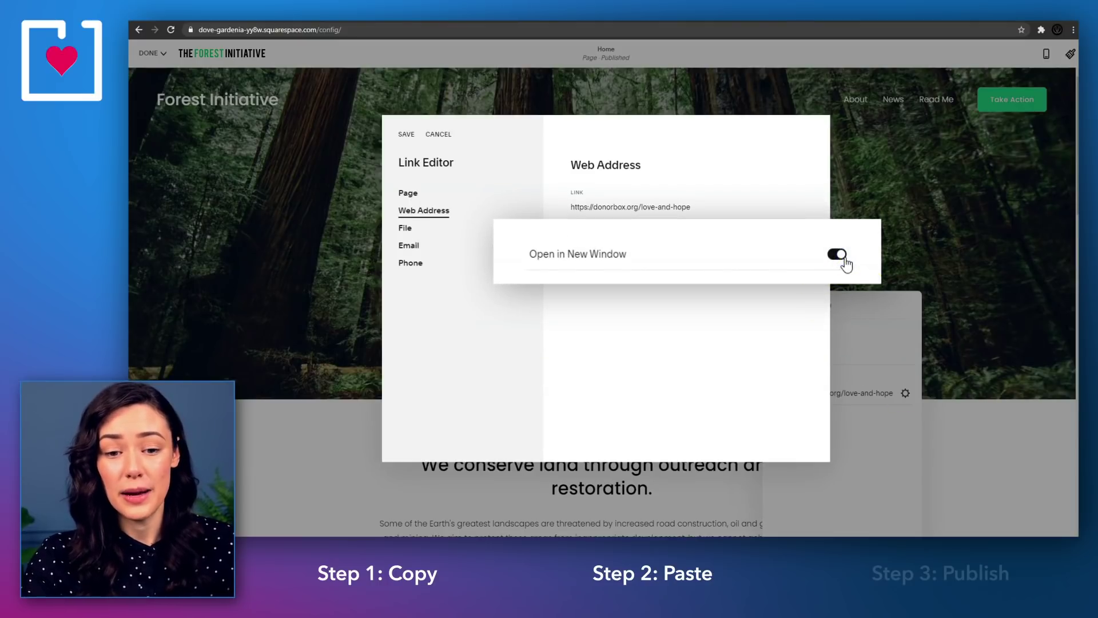
click(404, 131)
click(411, 146)
- Save the homepage changes and test the new Donate button
click(171, 60)
click(158, 73)
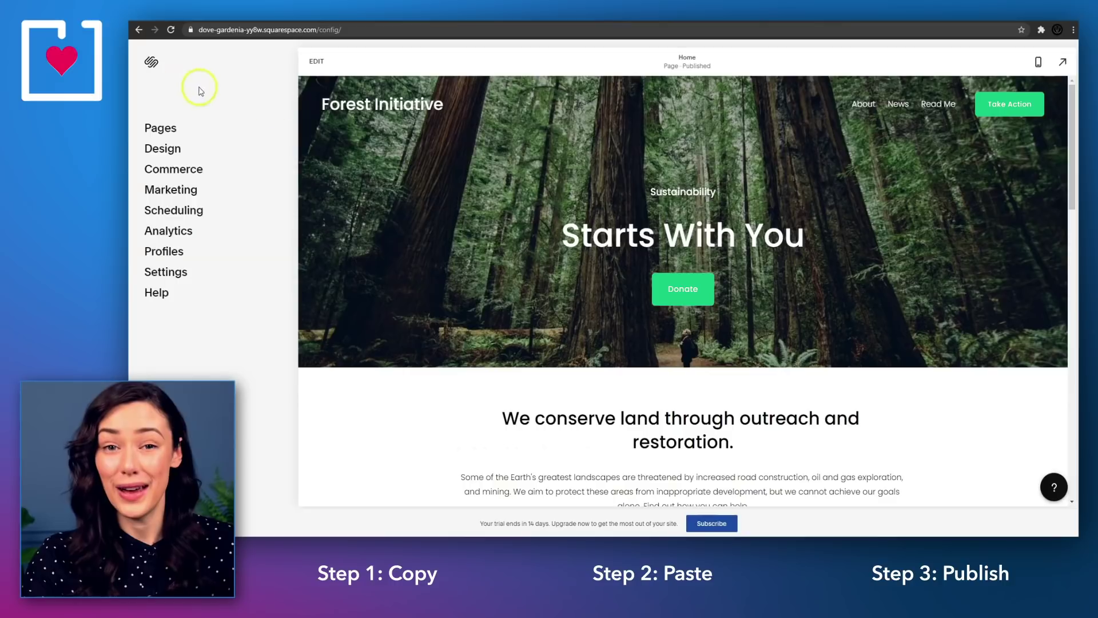
click(677, 288)
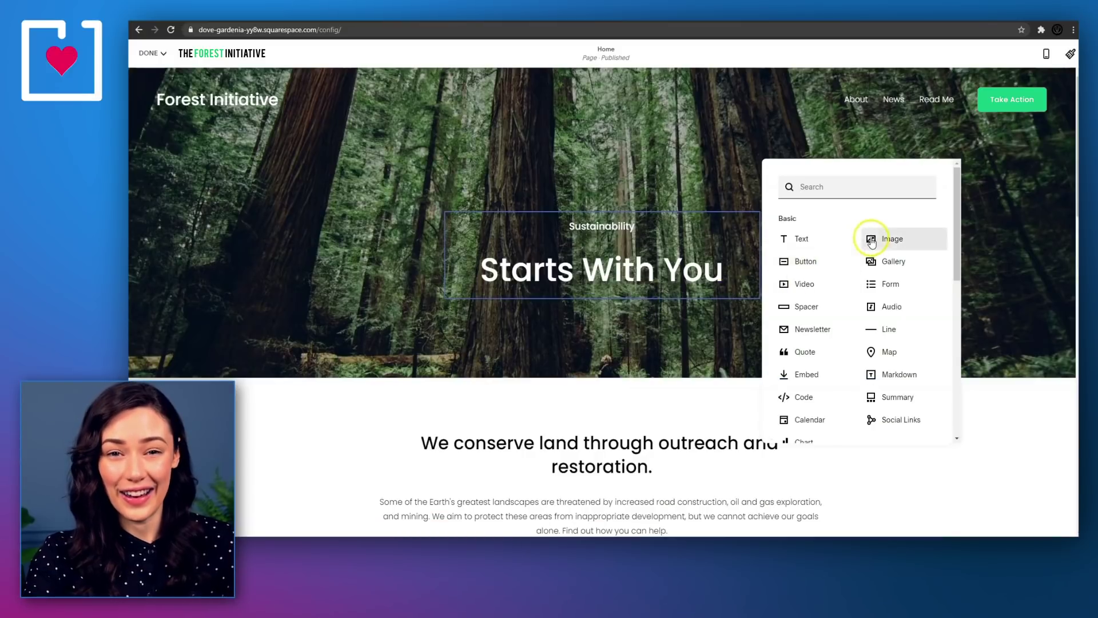
- Add an image block with unicorn.png under the title, linked to donorbox.org/love-and-hope
click(871, 239)
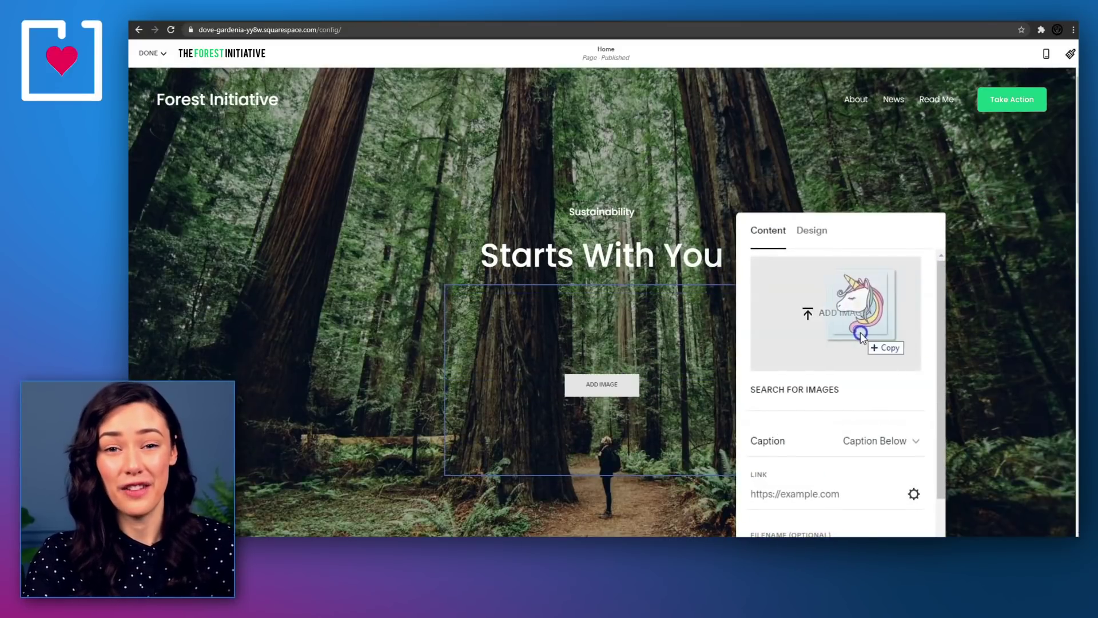
drag(883, 343, 859, 335)
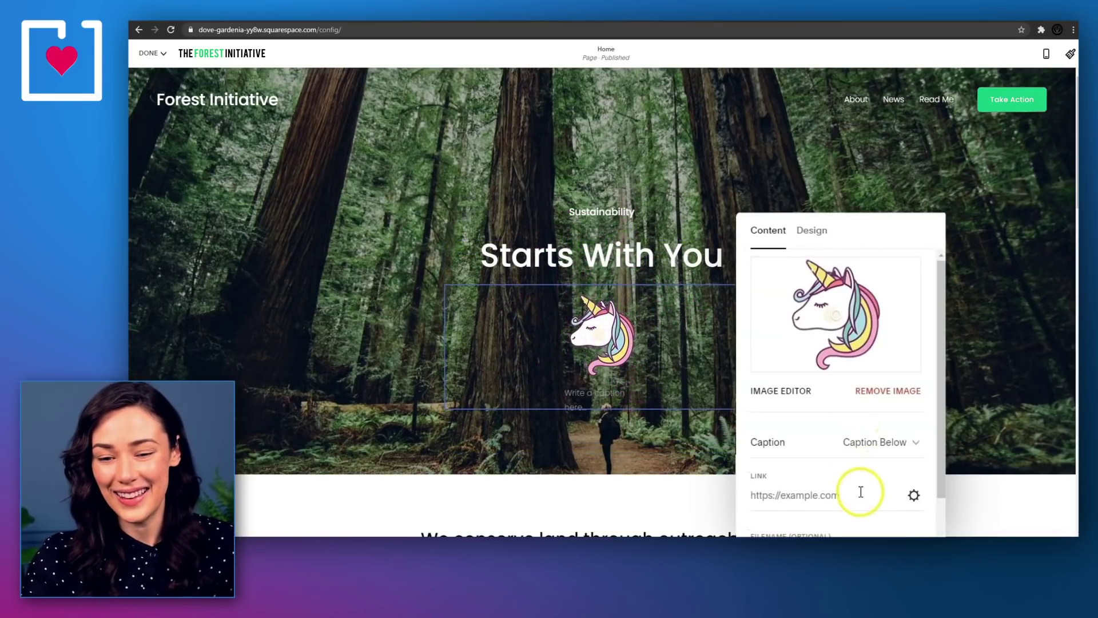
click(860, 492)
key(ctrl+v)
click(962, 418)
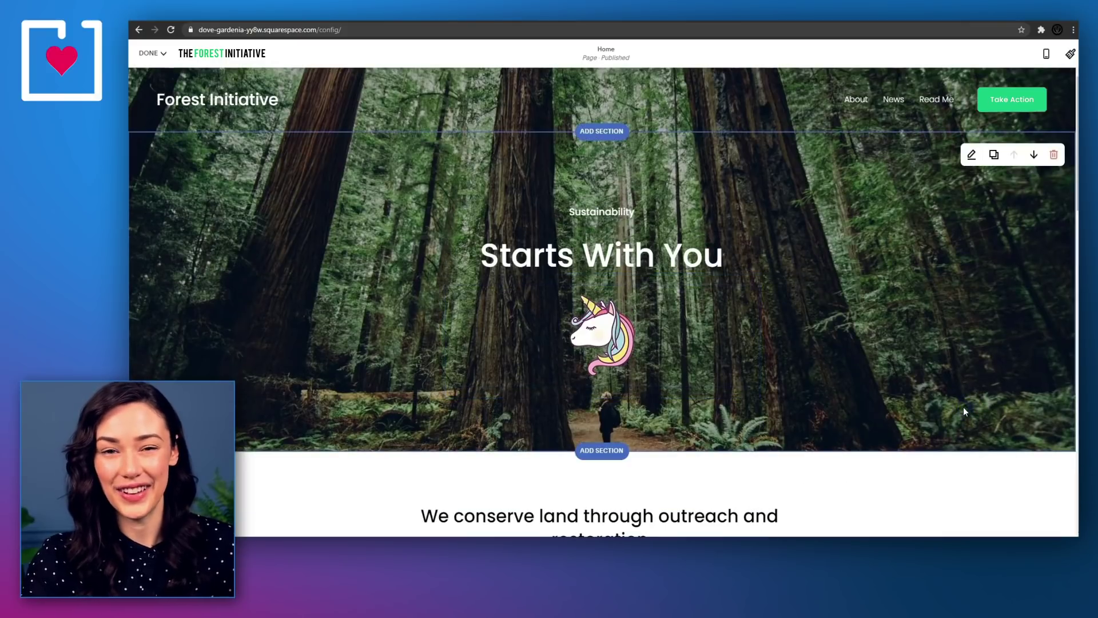